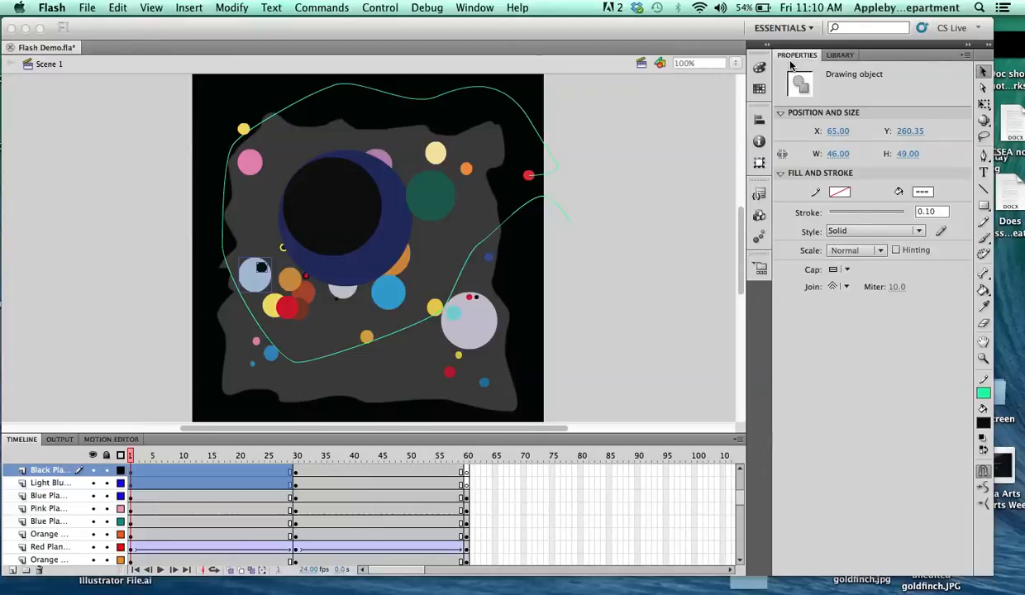
Step: Convert the light blue circle and the small black circle on it into a movie clip symbol named "purple and black circle"
{"action": "left_click", "coordinate": [838, 62]}
{"action": "left_click", "coordinate": [839, 62]}
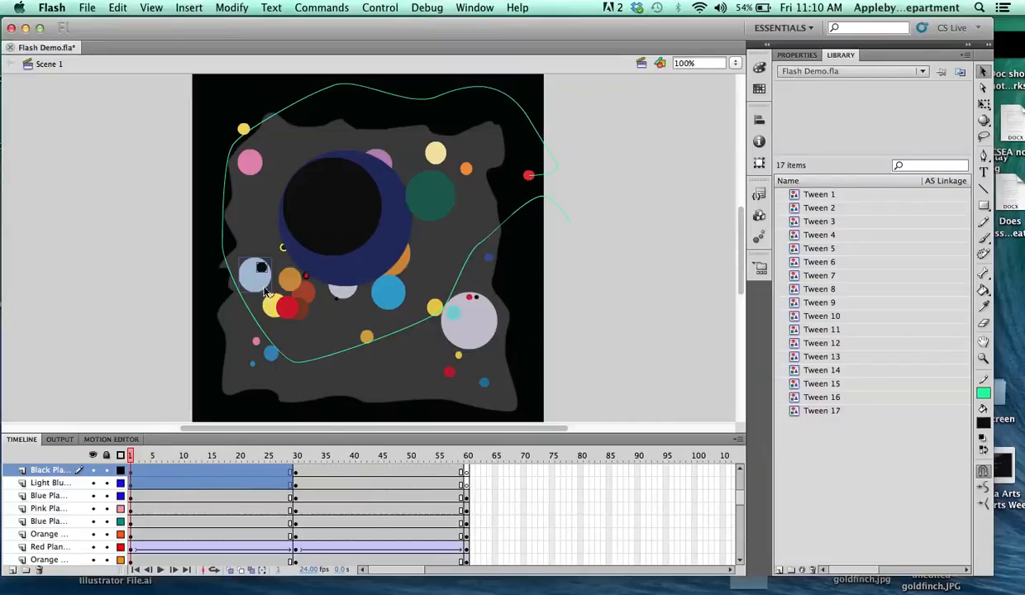
{"action": "left_click", "coordinate": [255, 248]}
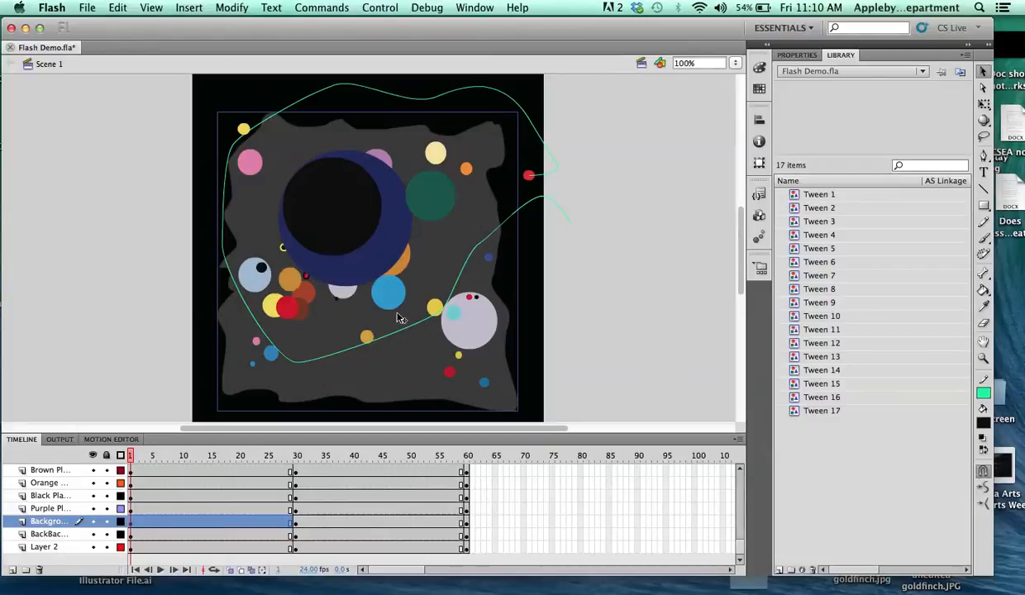
{"action": "left_click", "coordinate": [256, 284]}
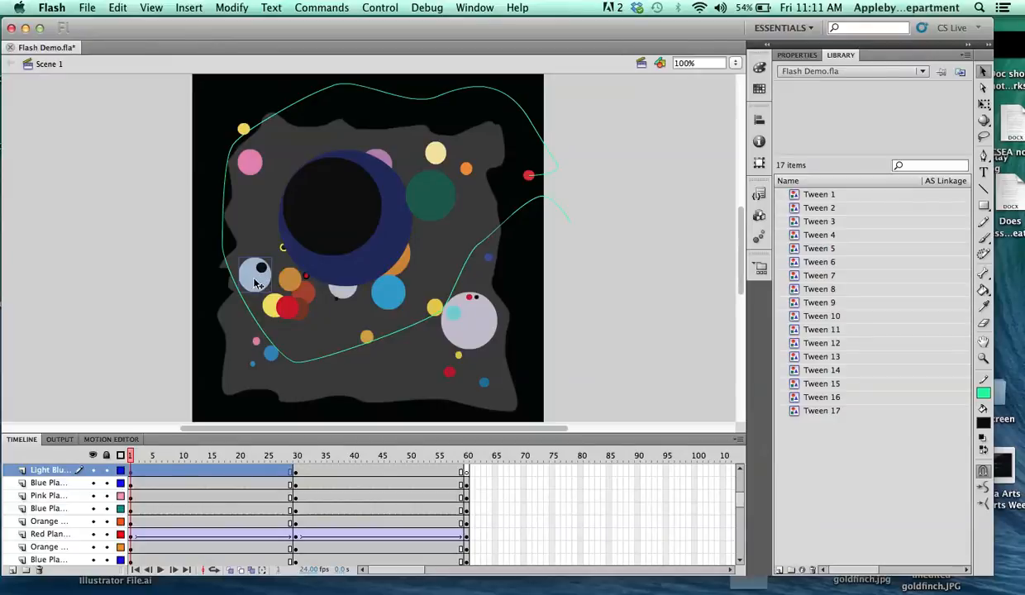
{"action": "left_click", "coordinate": [260, 270], "text": "shift"}
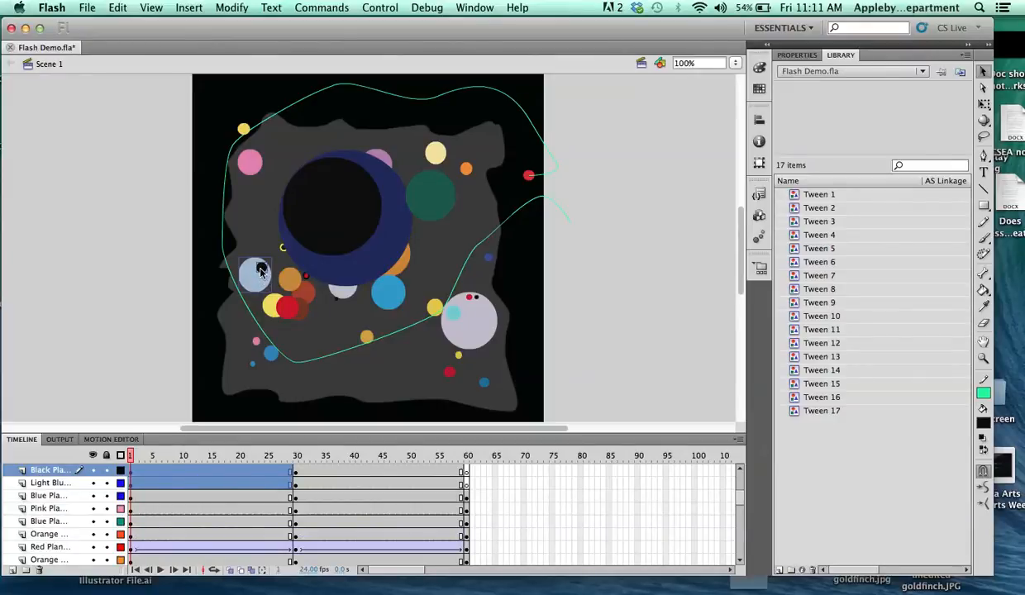
{"action": "right_click", "coordinate": [260, 270]}
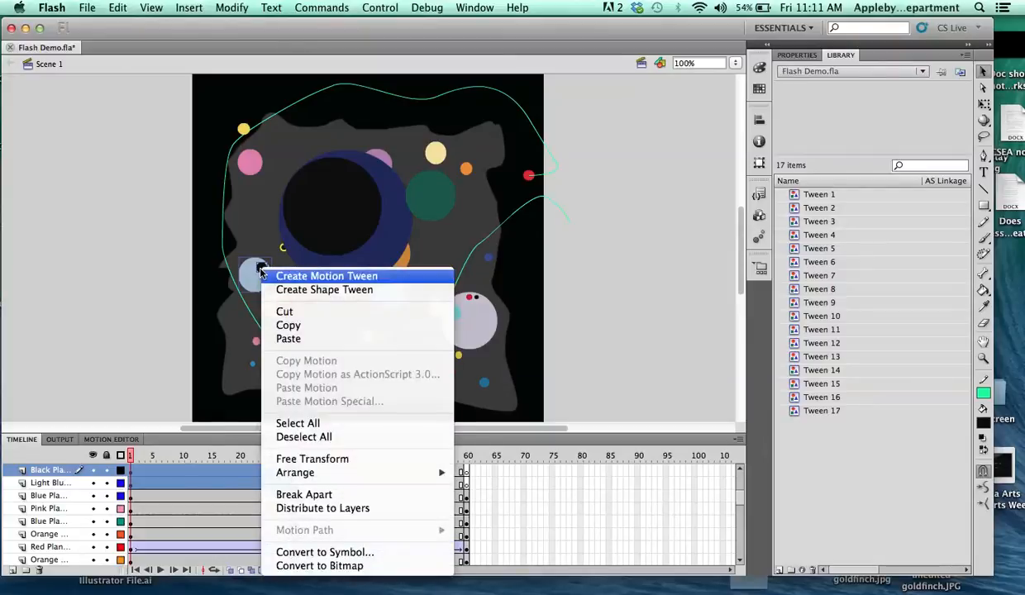
{"action": "left_click", "coordinate": [309, 552]}
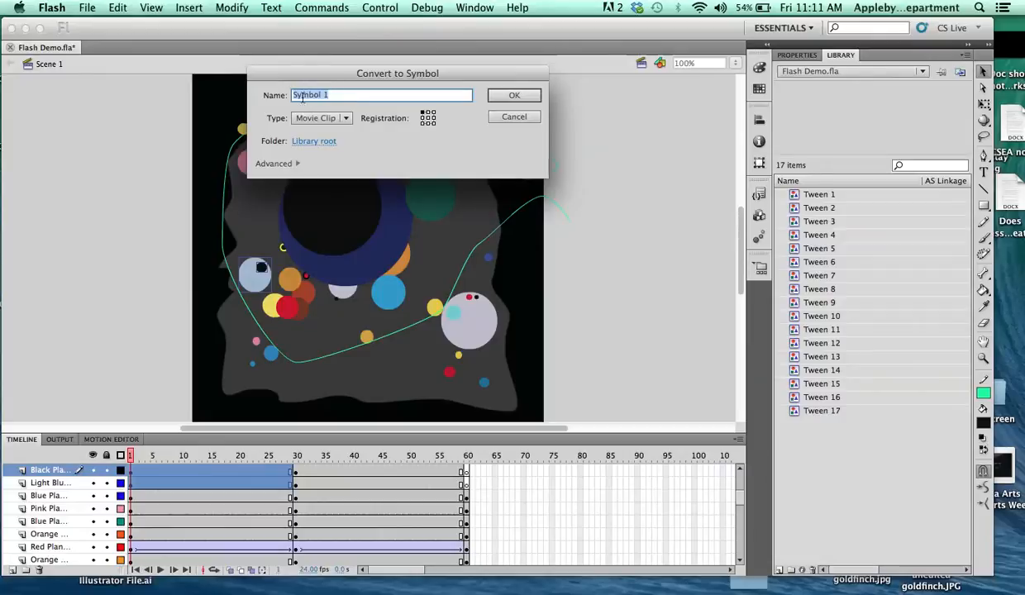
{"action": "type", "text": "purple and black circle"}
{"action": "left_click", "coordinate": [322, 118]}
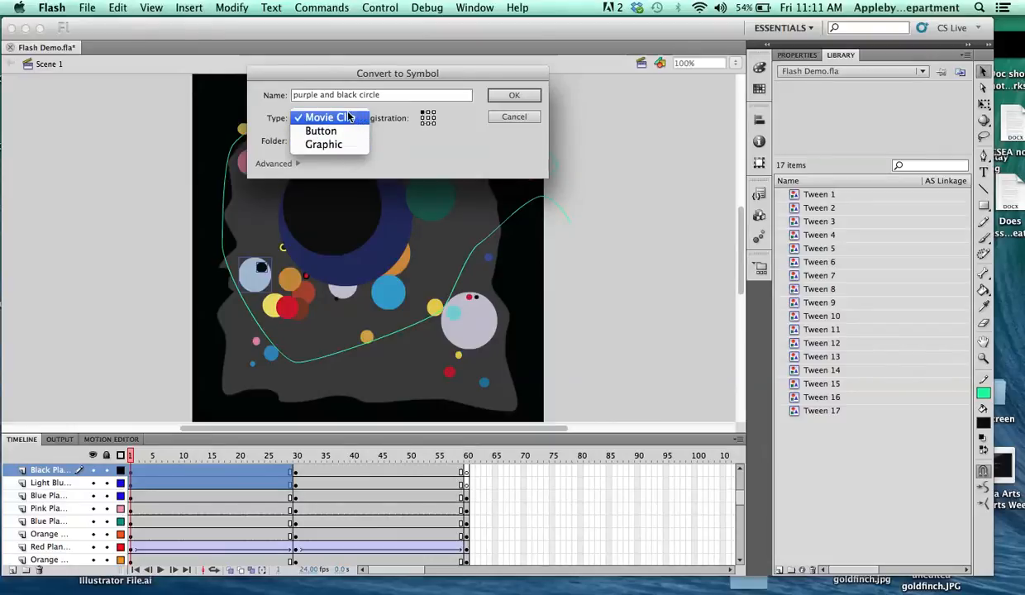
{"action": "left_click", "coordinate": [340, 119]}
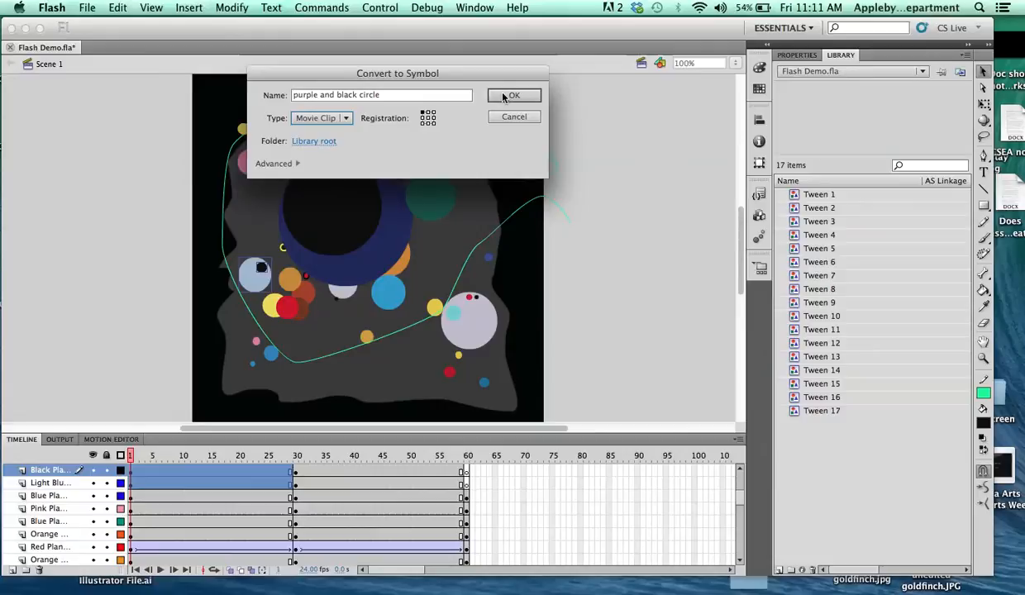
{"action": "left_click", "coordinate": [510, 96]}
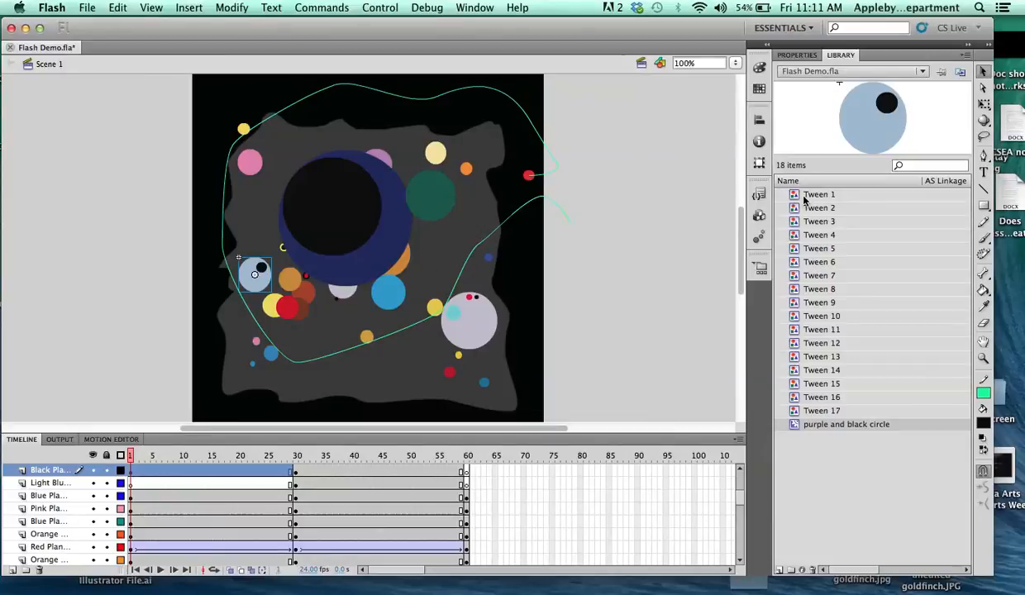
Step: Inside the purple and black circle symbol, move the black circle onto a new layer, placed near the light blue circle's upper edge
{"action": "double_click", "coordinate": [796, 426]}
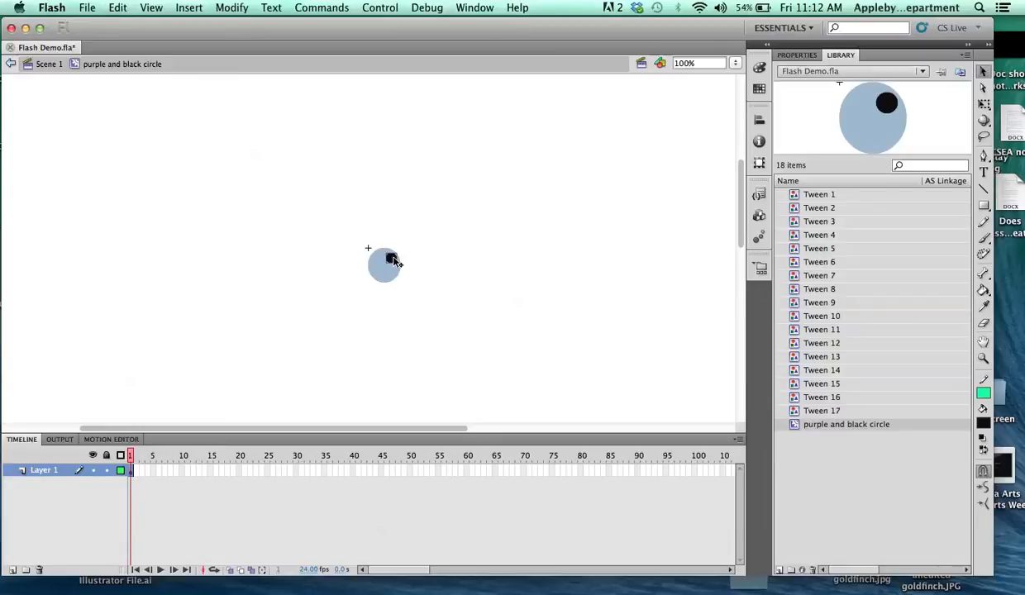
{"action": "key", "text": "Delete"}
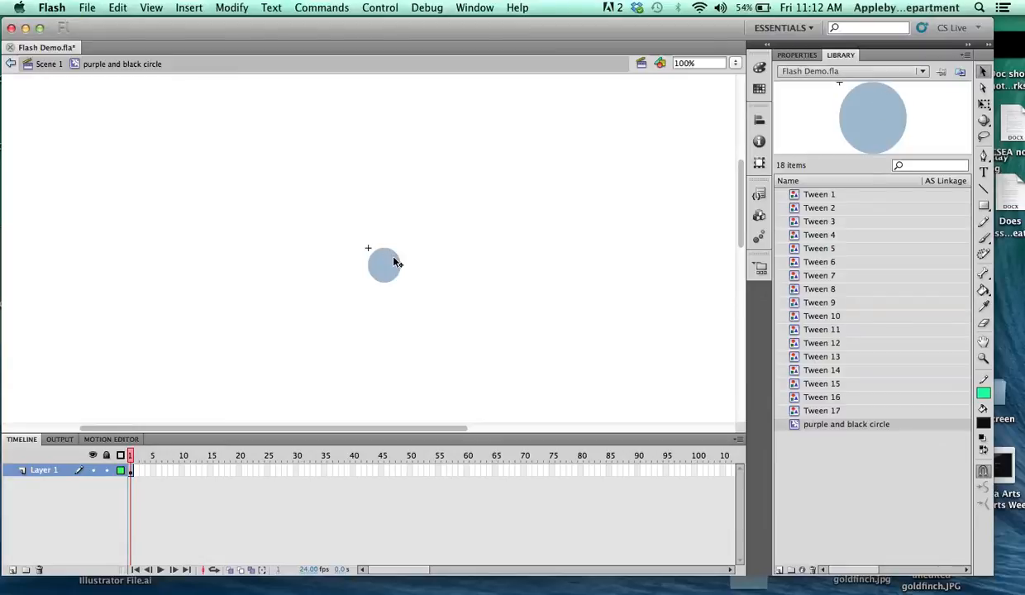
{"action": "left_click", "coordinate": [12, 569]}
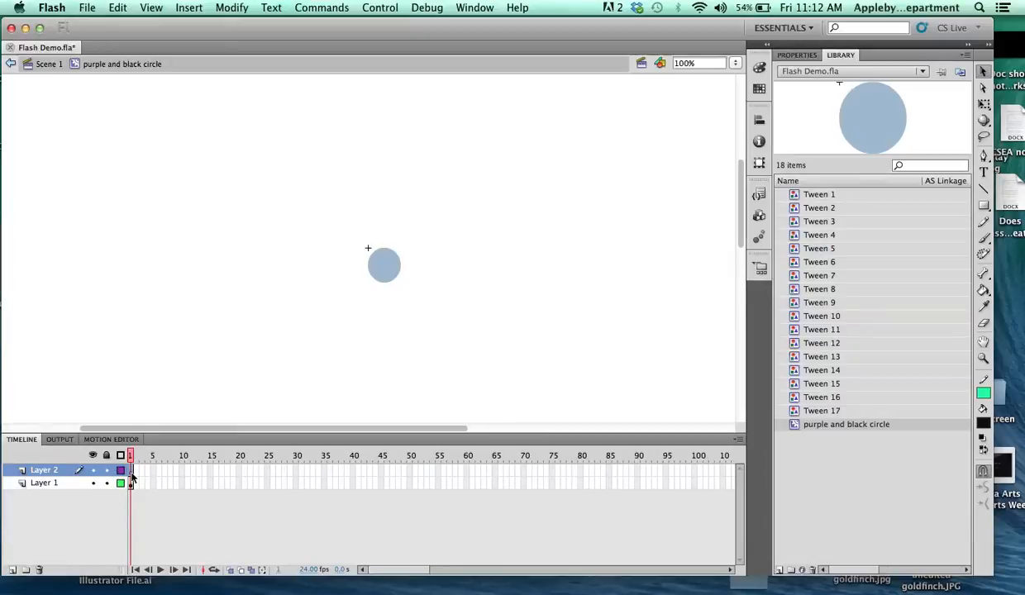
{"action": "key", "text": "super+shift+v"}
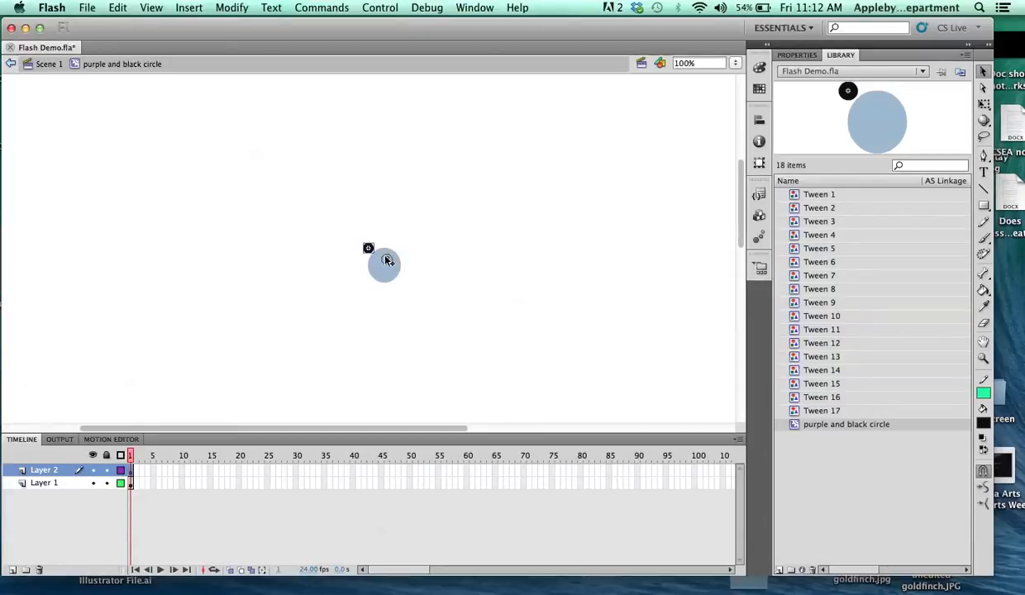
{"action": "left_click_drag", "start_coordinate": [385, 259], "coordinate": [387, 258]}
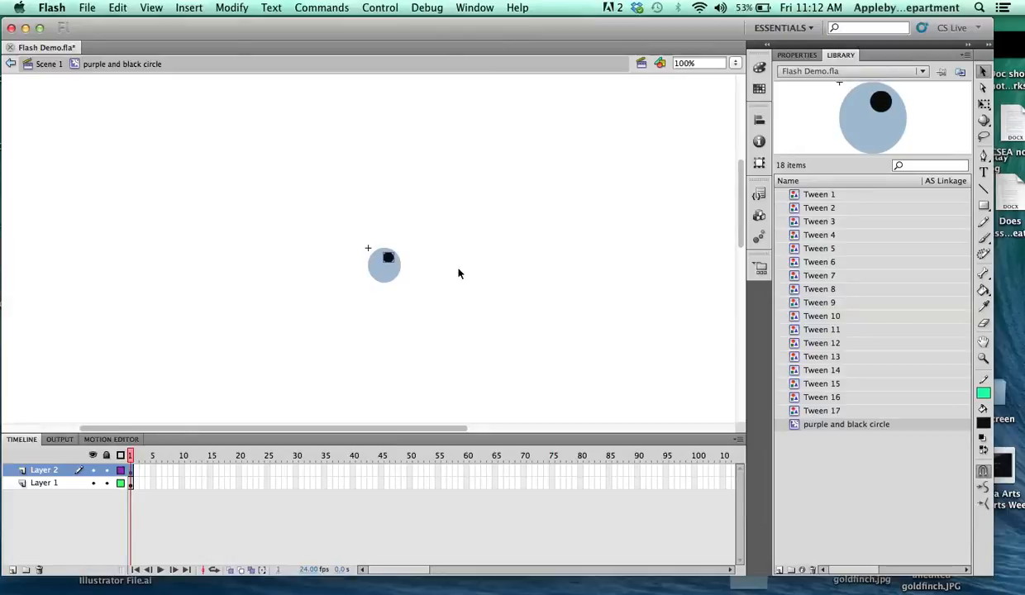
Step: Rename the symbol's upper layer "black circle" and its lower layer "purple circle"
{"action": "left_click", "coordinate": [982, 357]}
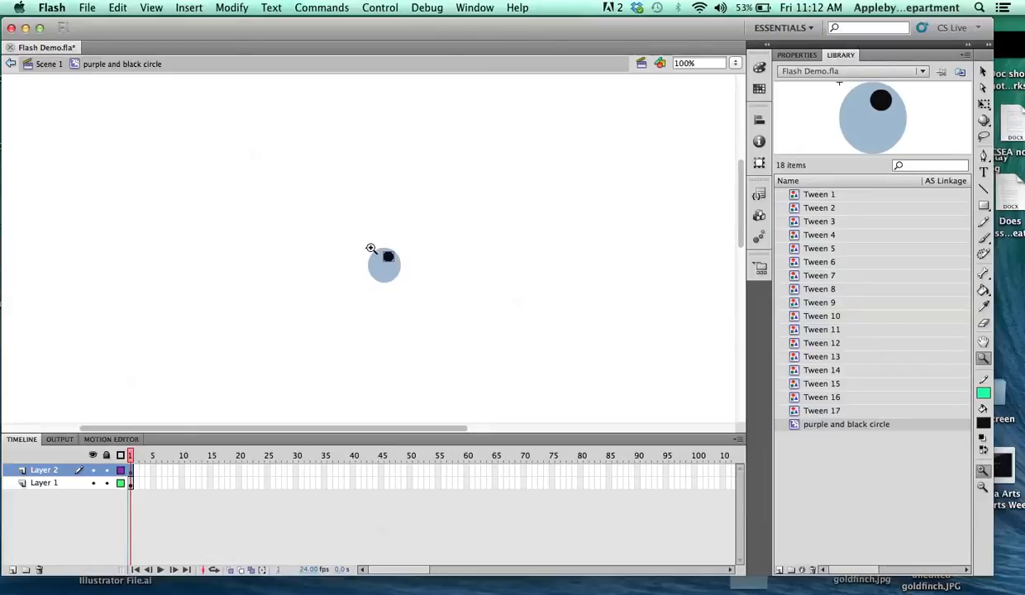
{"action": "left_click_drag", "start_coordinate": [340, 224], "coordinate": [423, 284]}
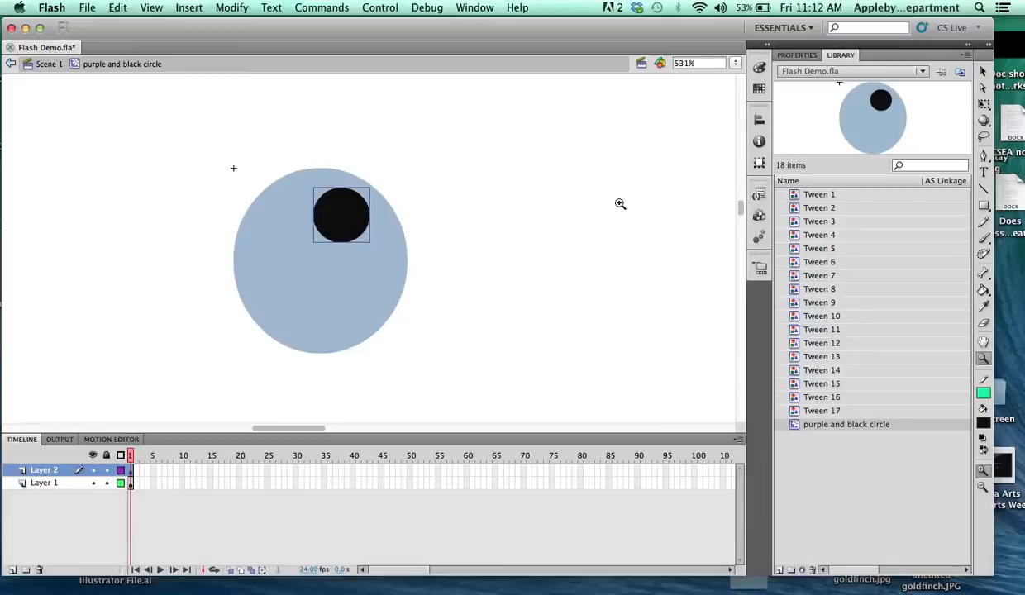
{"action": "left_click", "coordinate": [983, 71]}
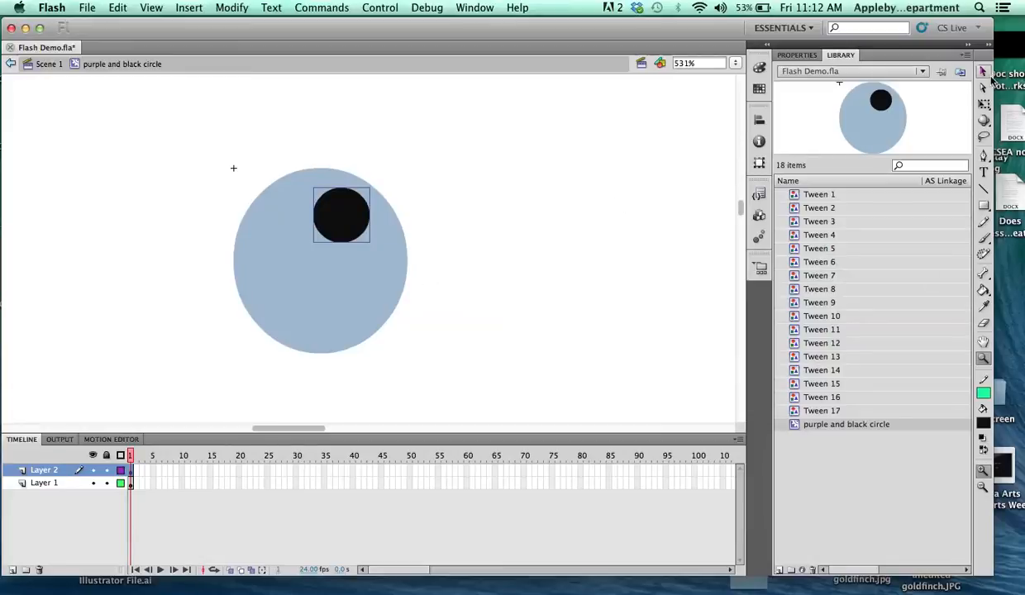
{"action": "double_click", "coordinate": [37, 471]}
{"action": "type", "text": "bla"}
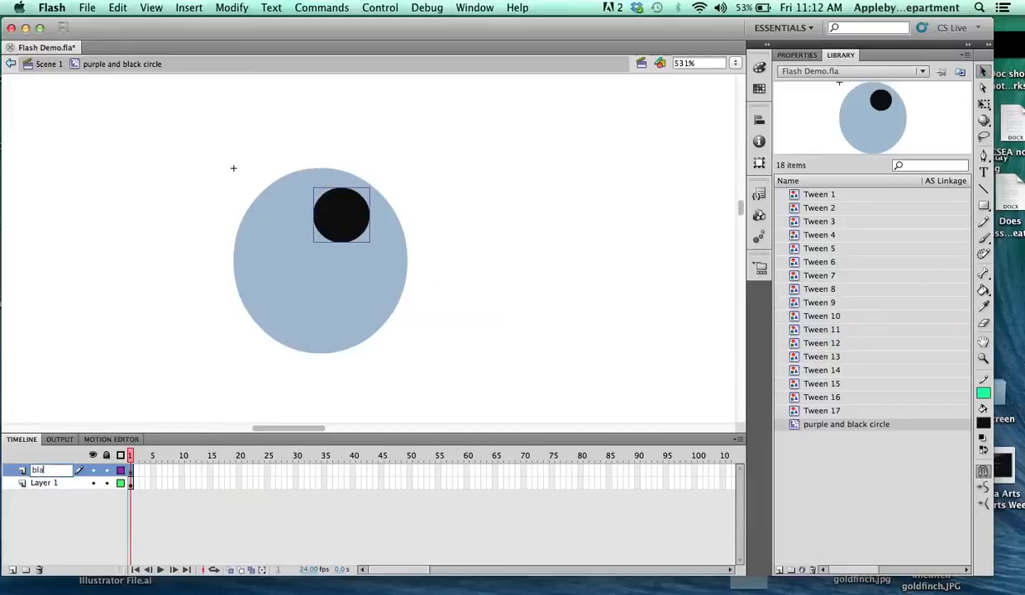
{"action": "type", "text": "ck circle"}
{"action": "key", "text": "Return"}
{"action": "double_click", "coordinate": [48, 486]}
{"action": "type", "text": "purple"}
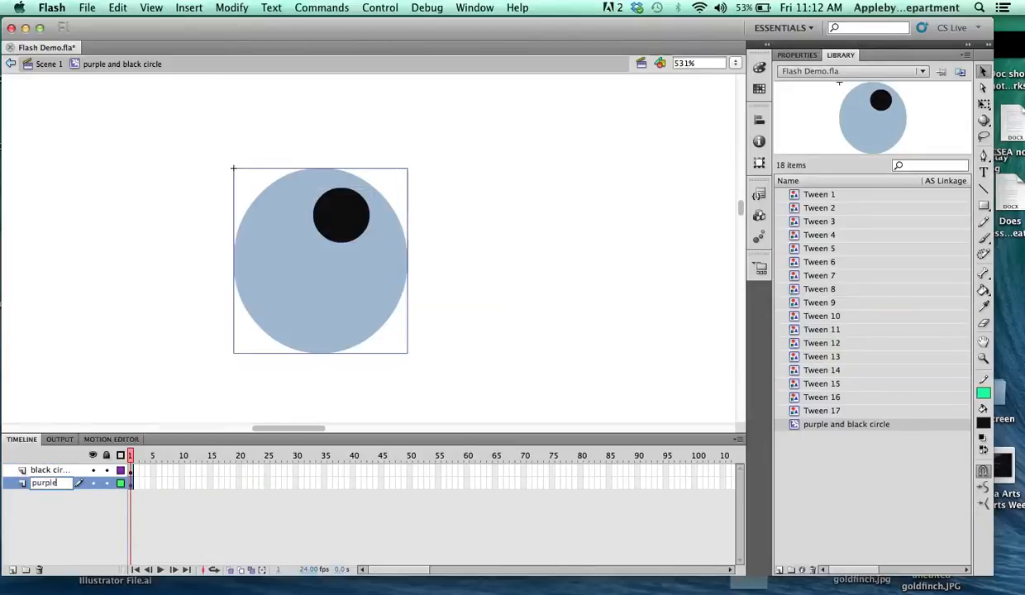
{"action": "type", "text": " circle"}
{"action": "left_click", "coordinate": [118, 382]}
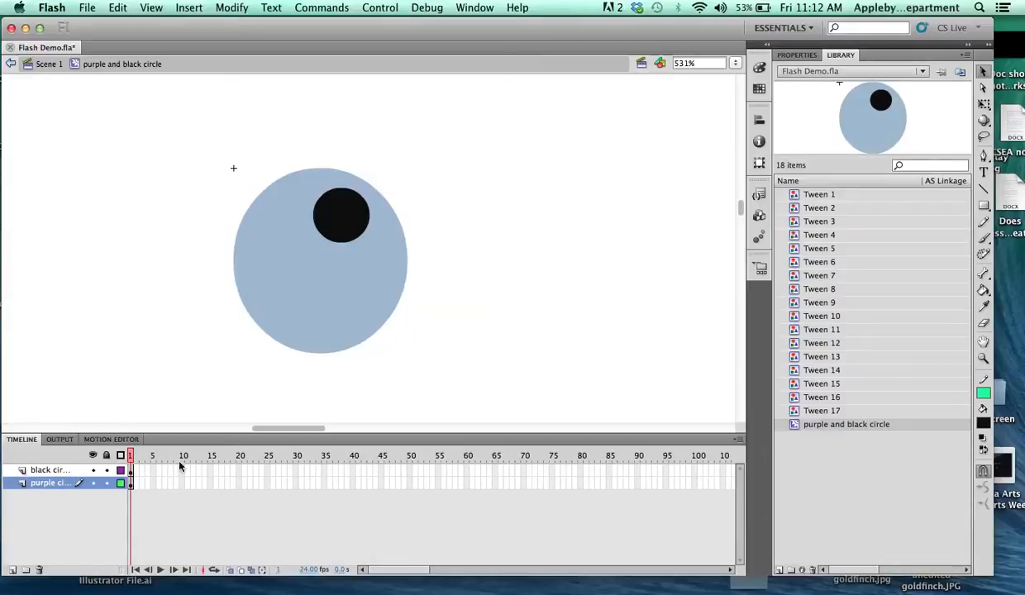
Step: Insert keyframes at frame 30 on both the black circle and purple circle layers
{"action": "left_click", "coordinate": [295, 469]}
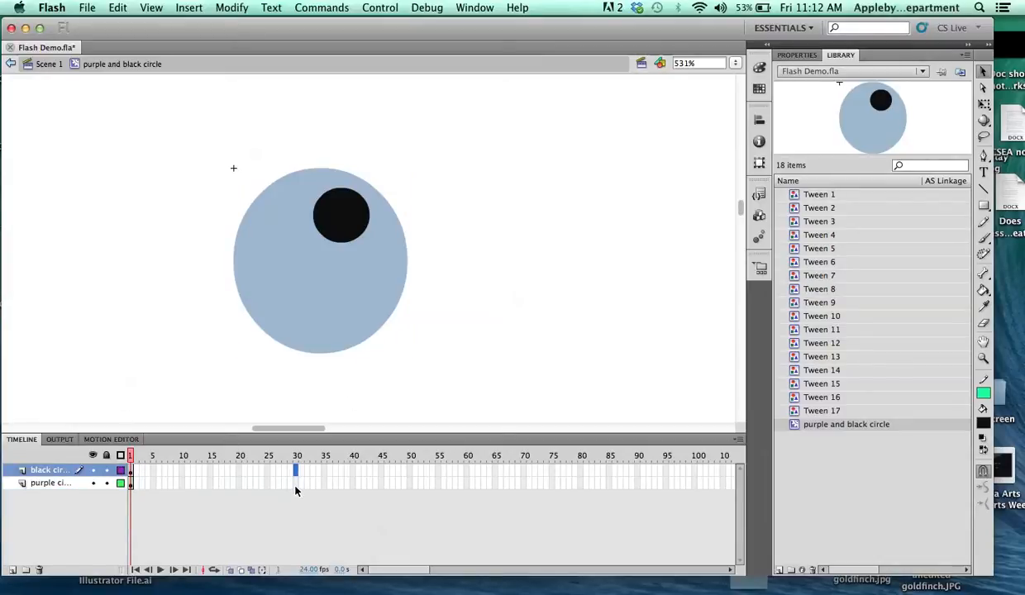
{"action": "left_click", "coordinate": [295, 484], "text": "shift"}
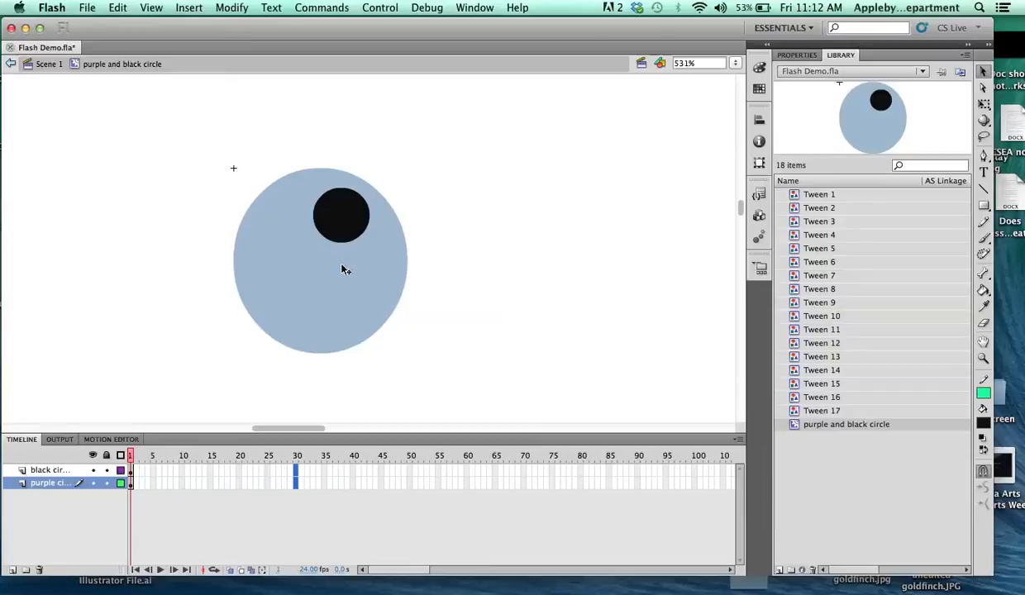
{"action": "right_click", "coordinate": [298, 478]}
{"action": "left_click", "coordinate": [318, 560]}
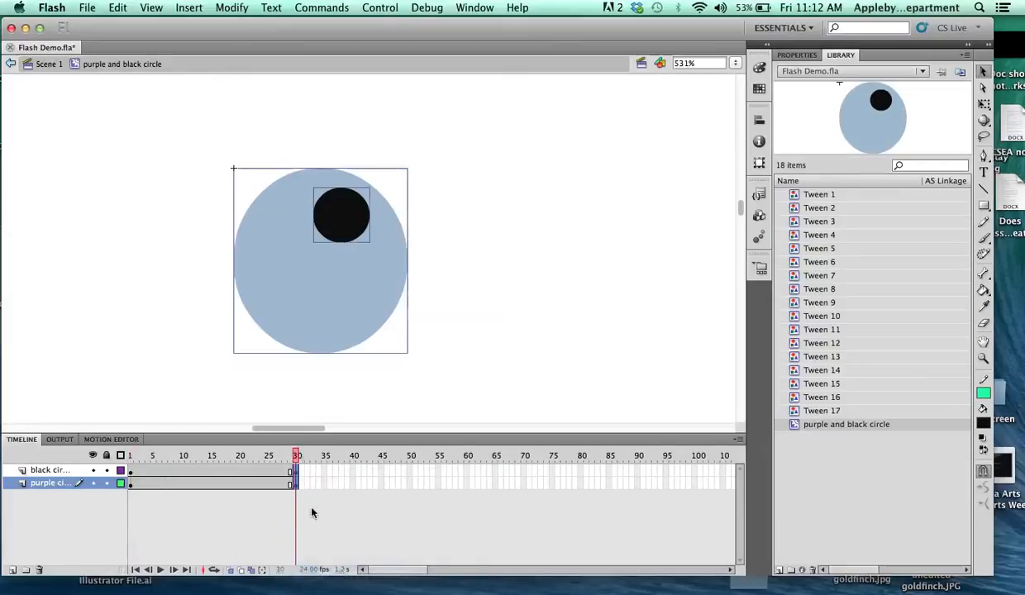
Step: Create a classic tween between the black circle layer's keyframes and add a classic motion guide to that layer
{"action": "left_click", "coordinate": [177, 471]}
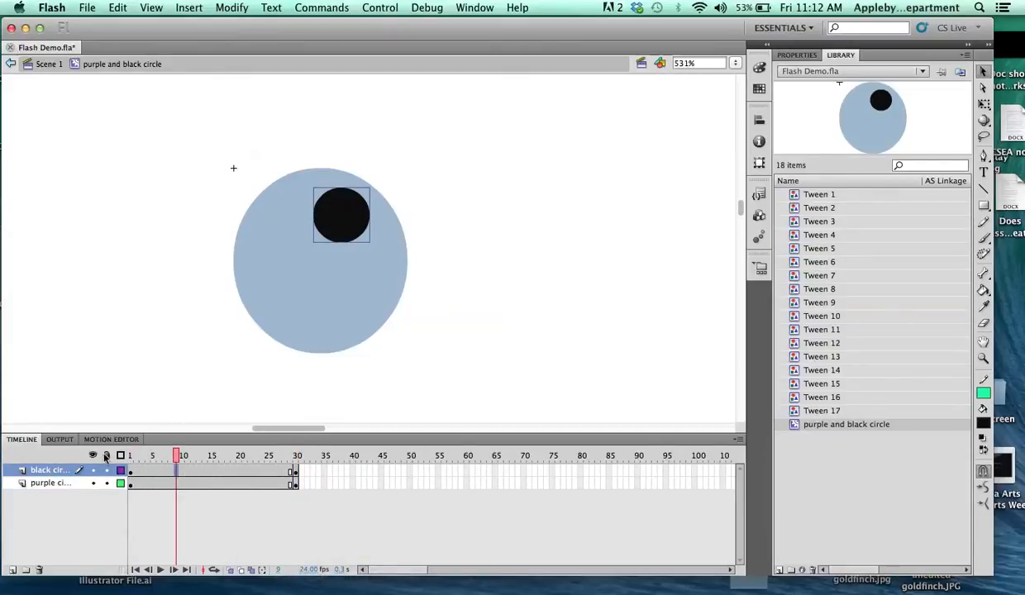
{"action": "right_click", "coordinate": [185, 473]}
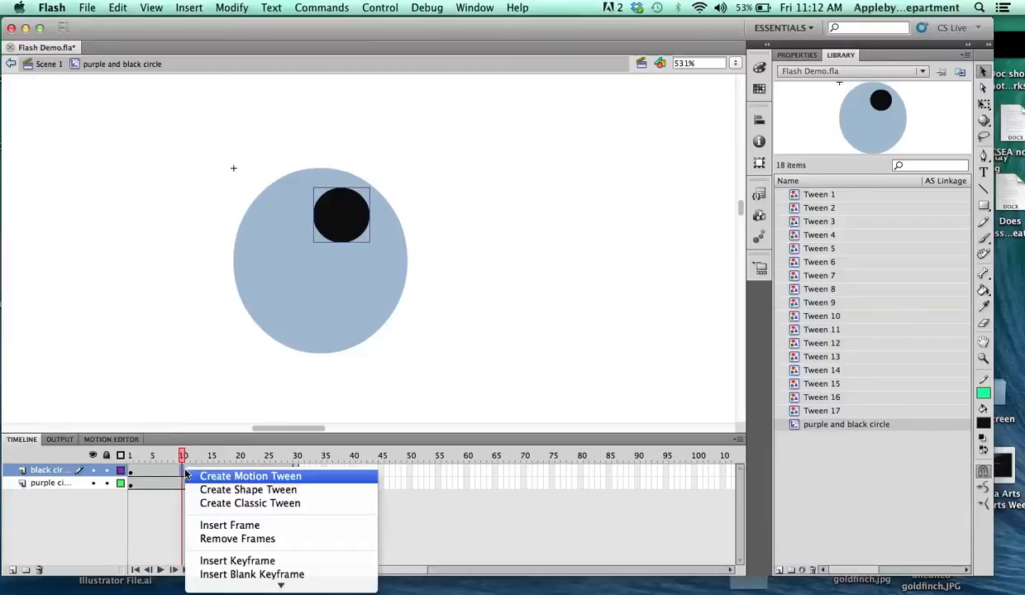
{"action": "left_click", "coordinate": [226, 506]}
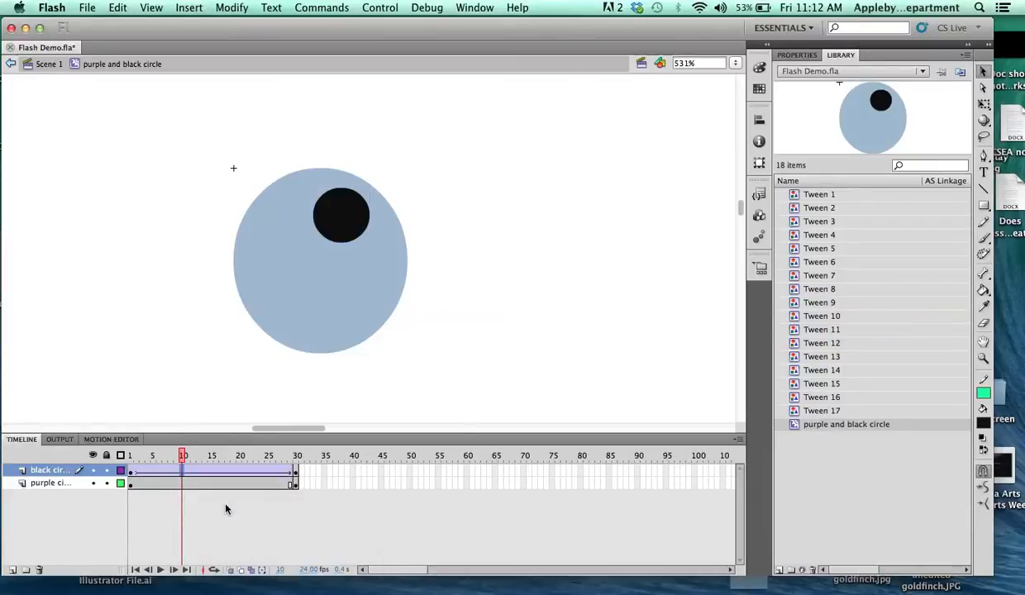
{"action": "right_click", "coordinate": [63, 474]}
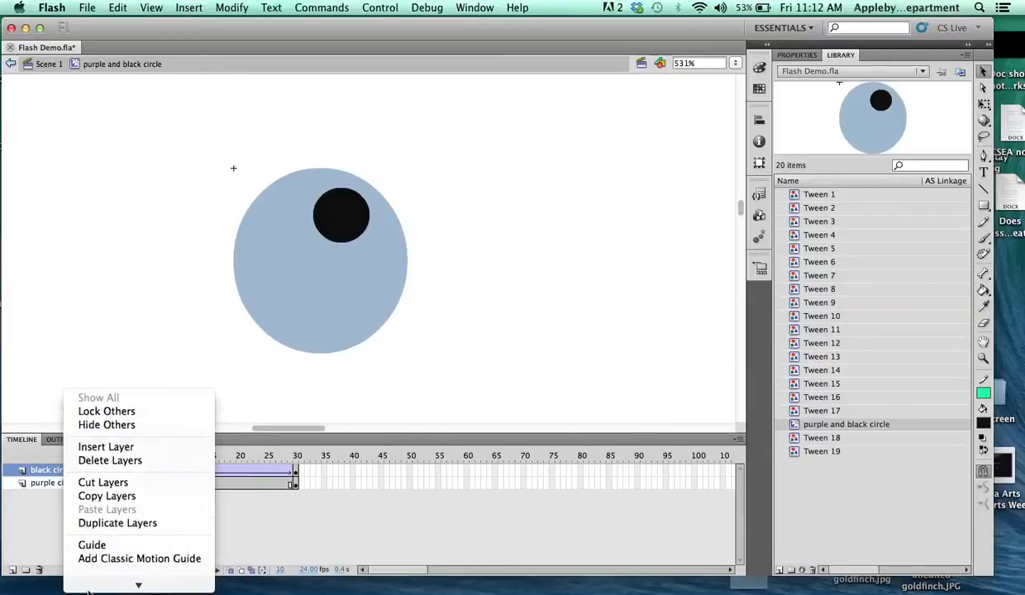
{"action": "left_click", "coordinate": [118, 534]}
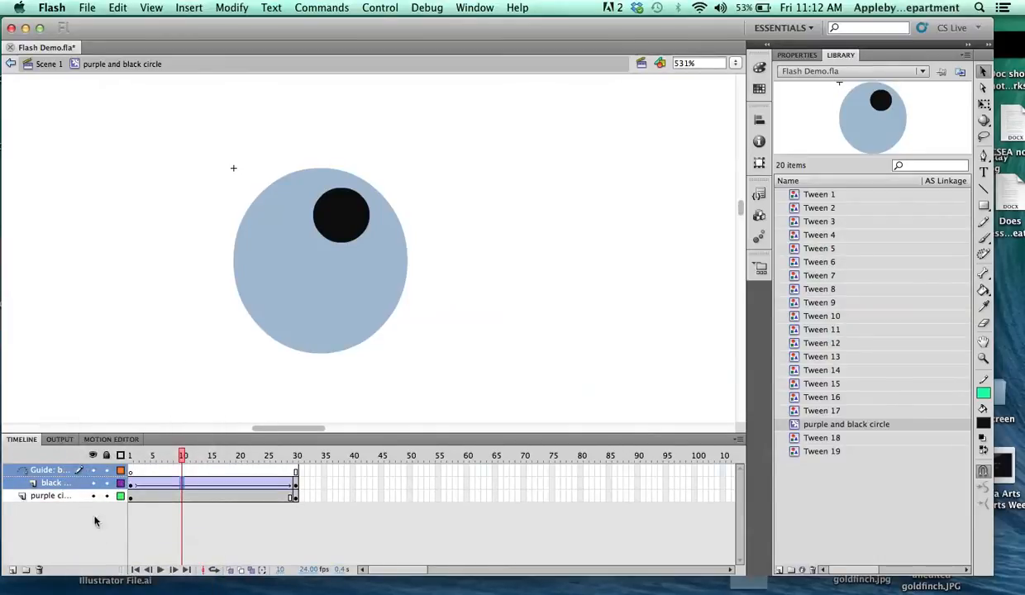
Step: Draw an unfilled circle with a green stroke inside the light blue circle on frame 1 of the guide layer
{"action": "left_click", "coordinate": [131, 472]}
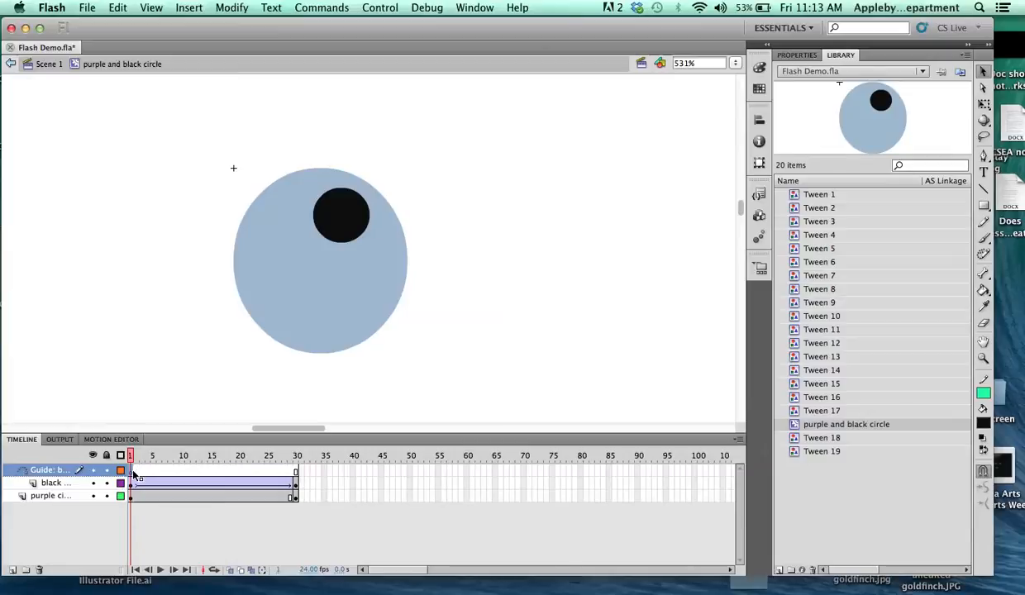
{"action": "left_click_drag", "start_coordinate": [983, 205], "coordinate": [944, 222]}
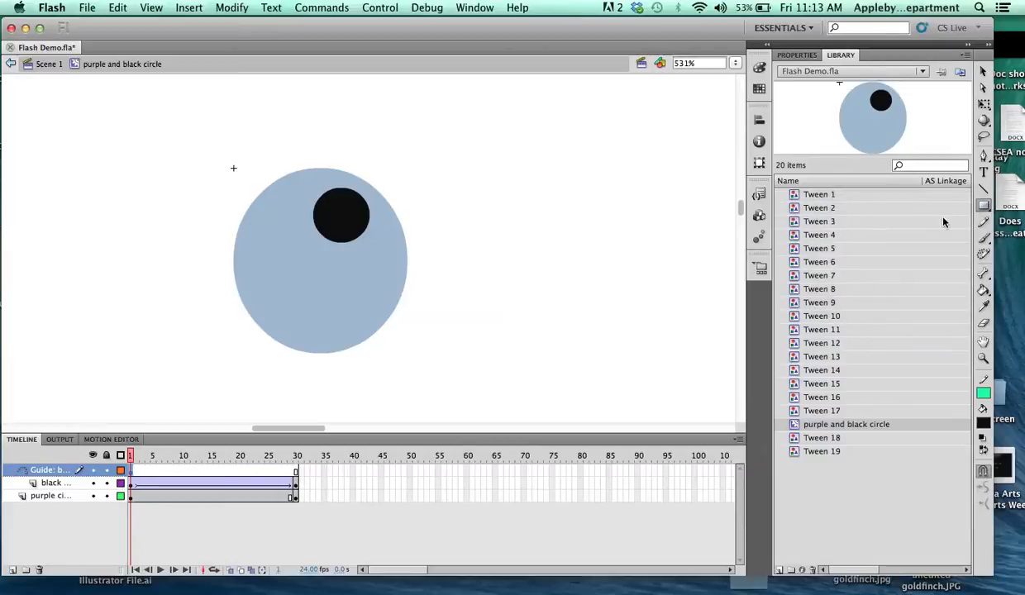
{"action": "left_click", "coordinate": [983, 423]}
{"action": "left_click", "coordinate": [998, 439]}
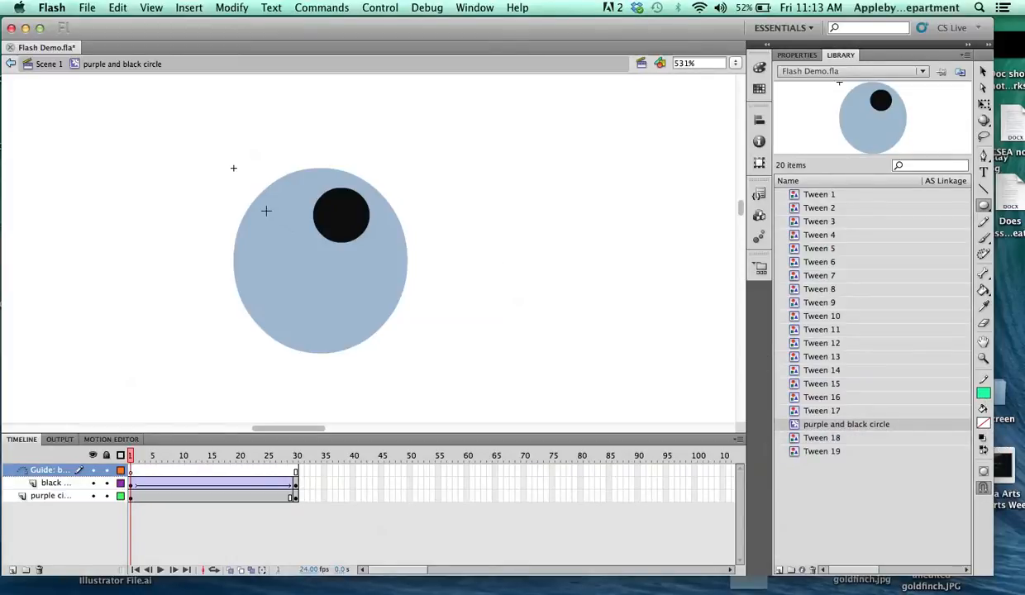
{"action": "left_click_drag", "start_coordinate": [266, 211], "coordinate": [375, 315]}
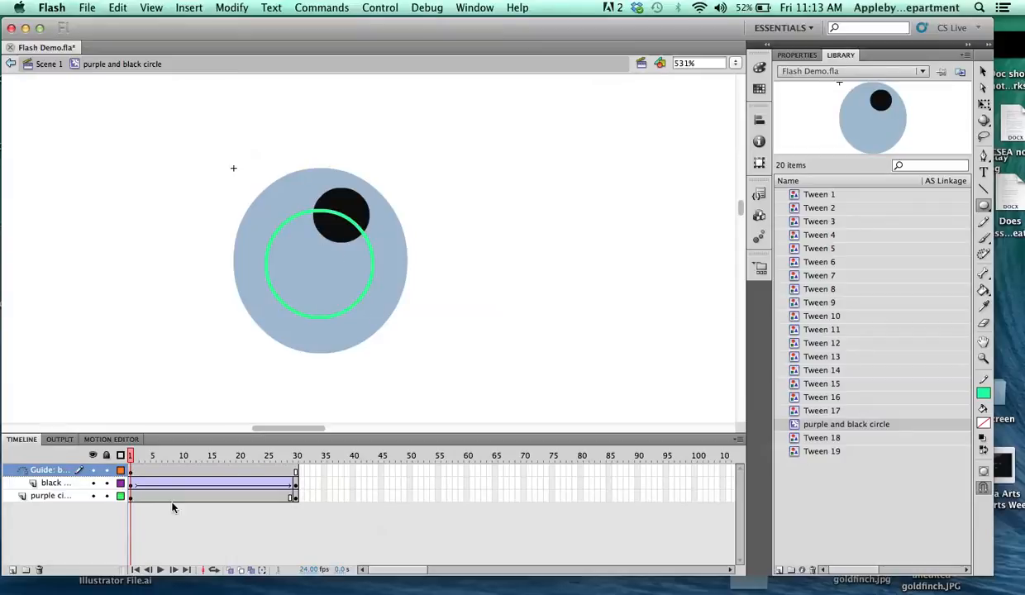
Step: Insert a keyframe at frame 9 on the black circle layer and move the black circle to the lower right of the guide circle
{"action": "left_click", "coordinate": [132, 487]}
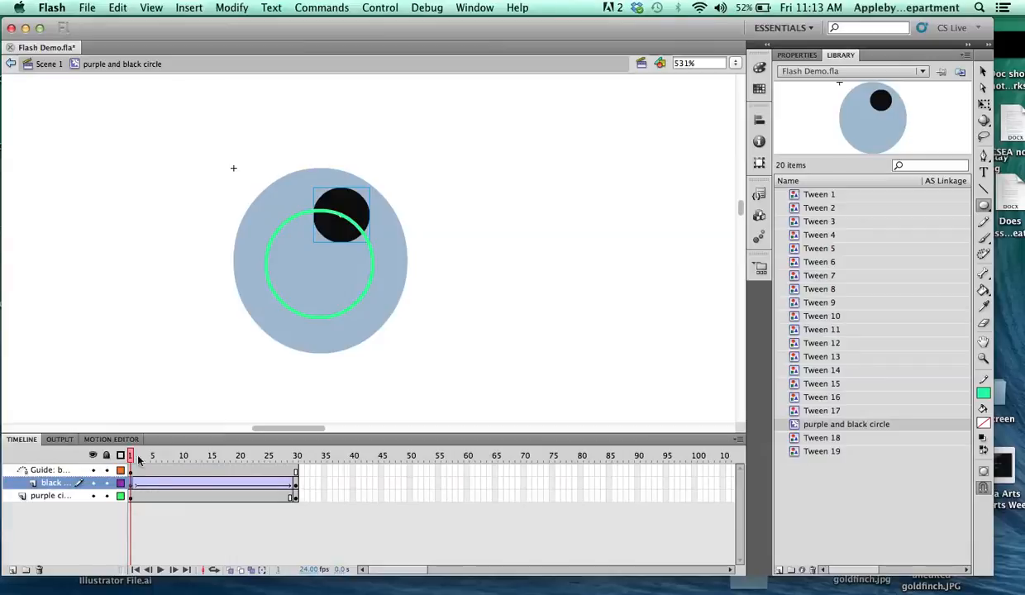
{"action": "left_click", "coordinate": [984, 72]}
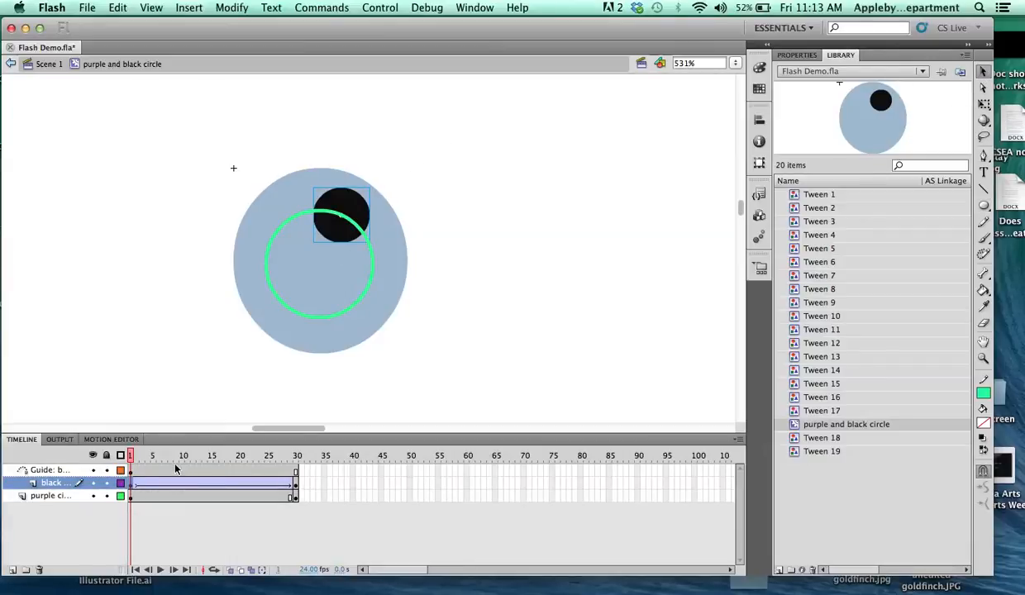
{"action": "left_click", "coordinate": [294, 483]}
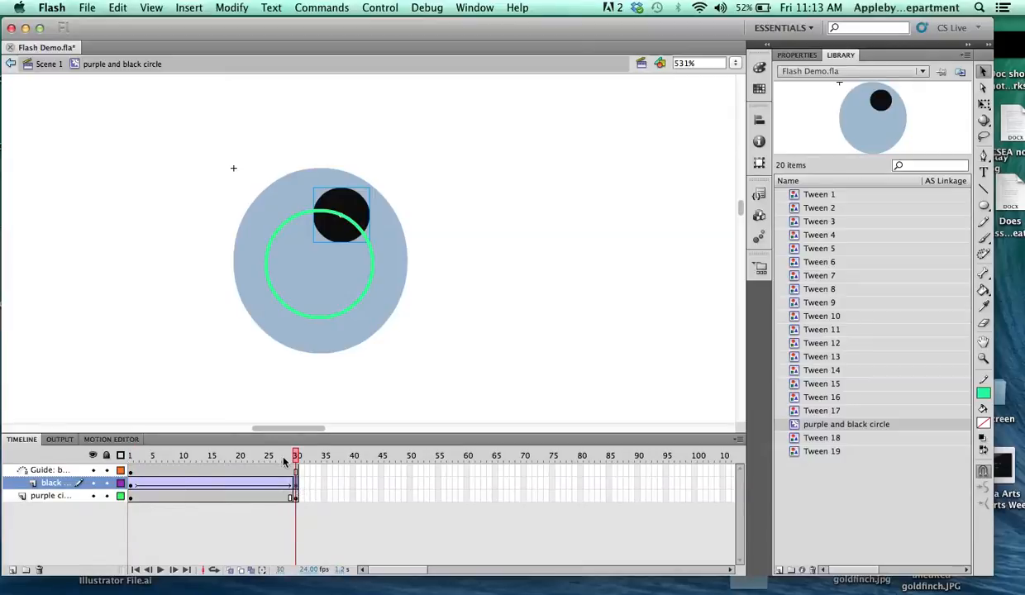
{"action": "left_click_drag", "start_coordinate": [295, 455], "coordinate": [158, 460]}
{"action": "left_click", "coordinate": [172, 484]}
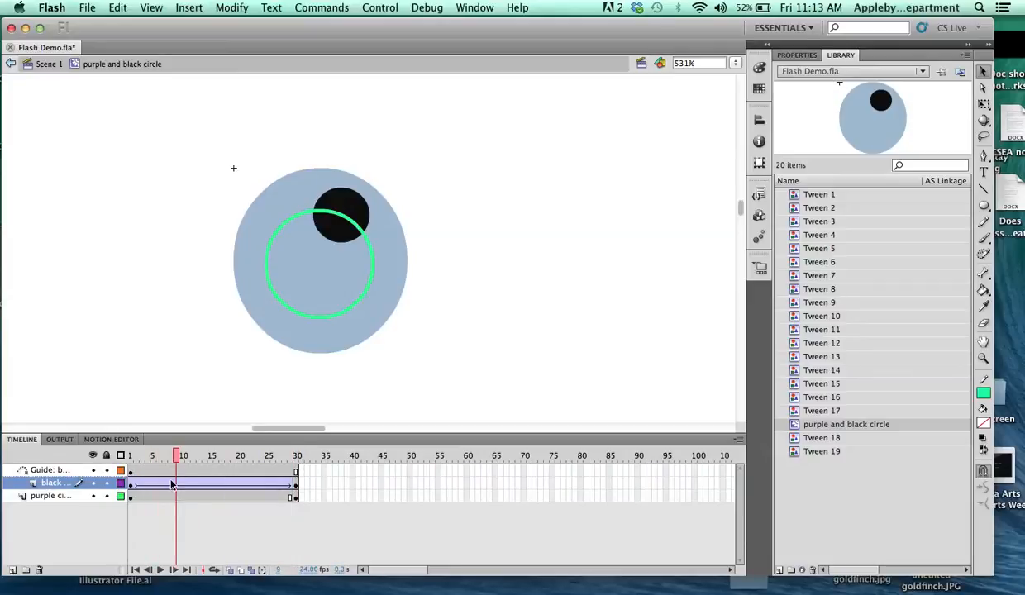
{"action": "right_click", "coordinate": [175, 488]}
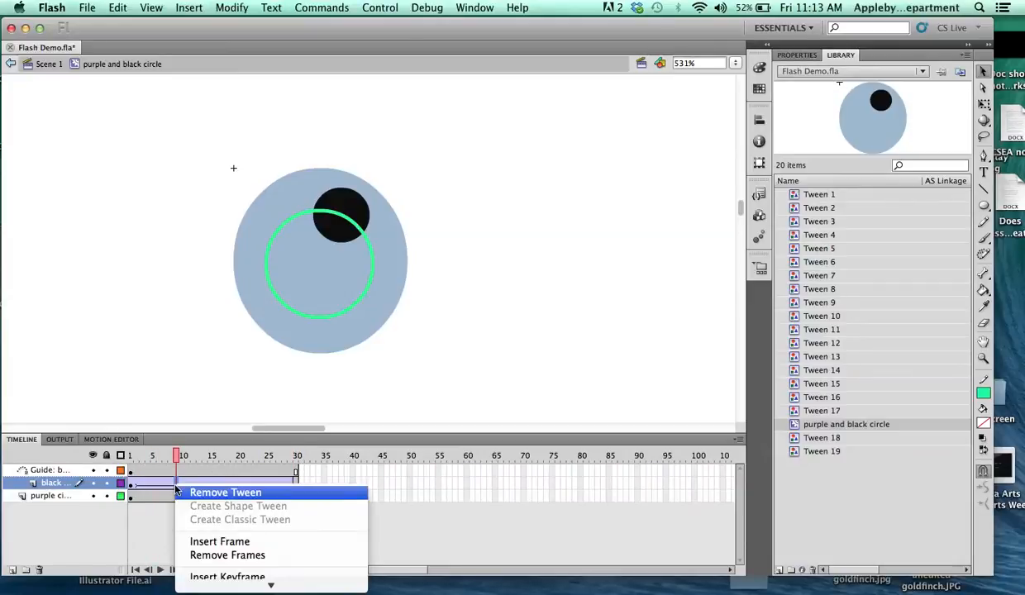
{"action": "left_click", "coordinate": [195, 562]}
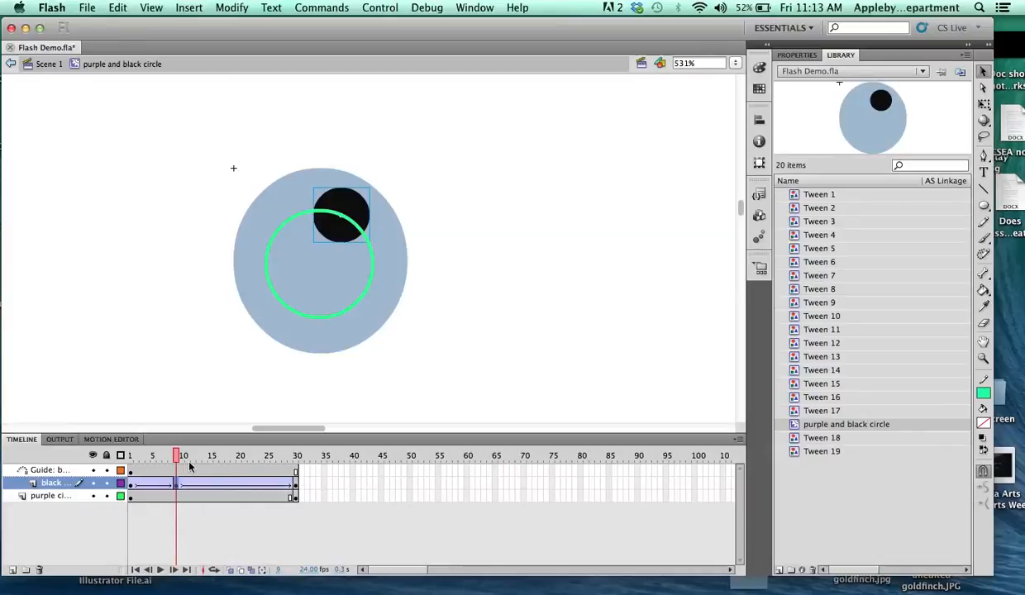
{"action": "left_click_drag", "start_coordinate": [359, 219], "coordinate": [360, 317]}
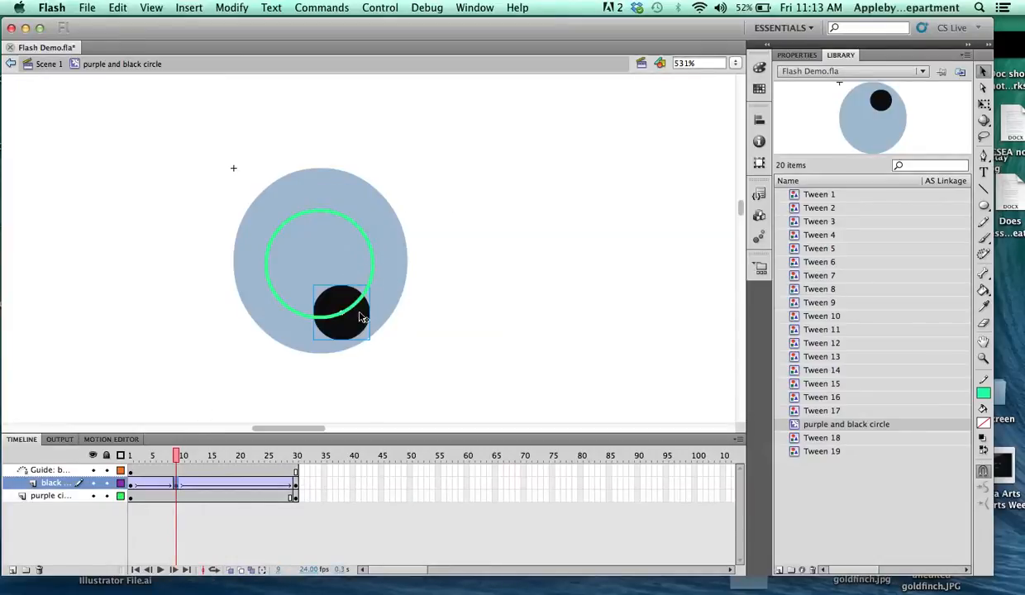
Step: Keyframe the black circle at the left side of the guide circle at frame 19, and play back the symbol's animation
{"action": "mouse_move", "coordinate": [175, 455]}
{"action": "left_mouse_down"}
{"action": "mouse_move", "coordinate": [126, 456]}
{"action": "mouse_move", "coordinate": [182, 456]}
{"action": "left_mouse_up"}
{"action": "left_click", "coordinate": [234, 484]}
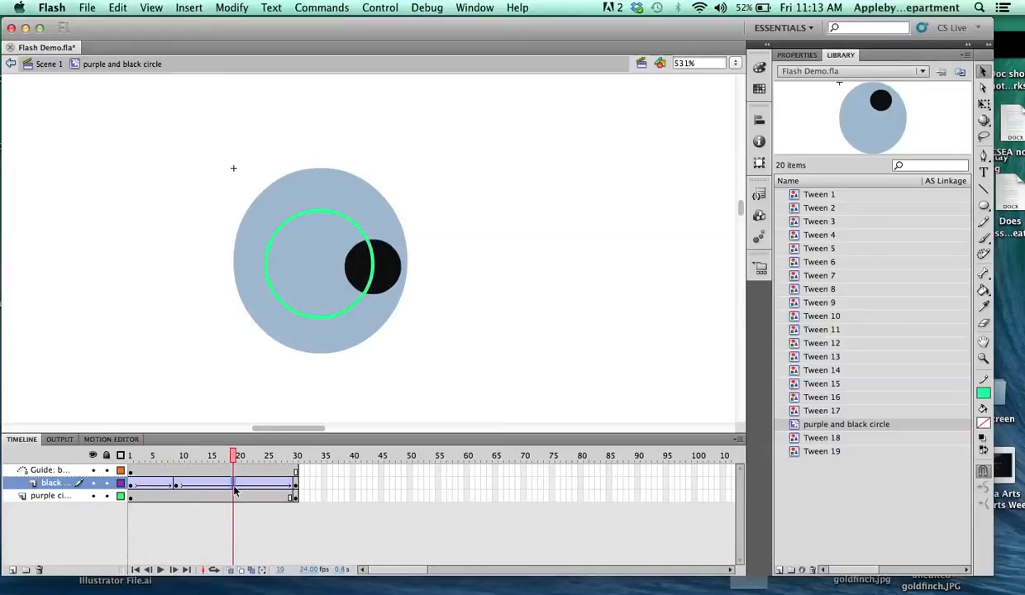
{"action": "right_click", "coordinate": [234, 484]}
{"action": "left_click", "coordinate": [250, 577]}
{"action": "left_click_drag", "start_coordinate": [388, 288], "coordinate": [273, 270]}
{"action": "left_click_drag", "start_coordinate": [233, 456], "coordinate": [136, 461]}
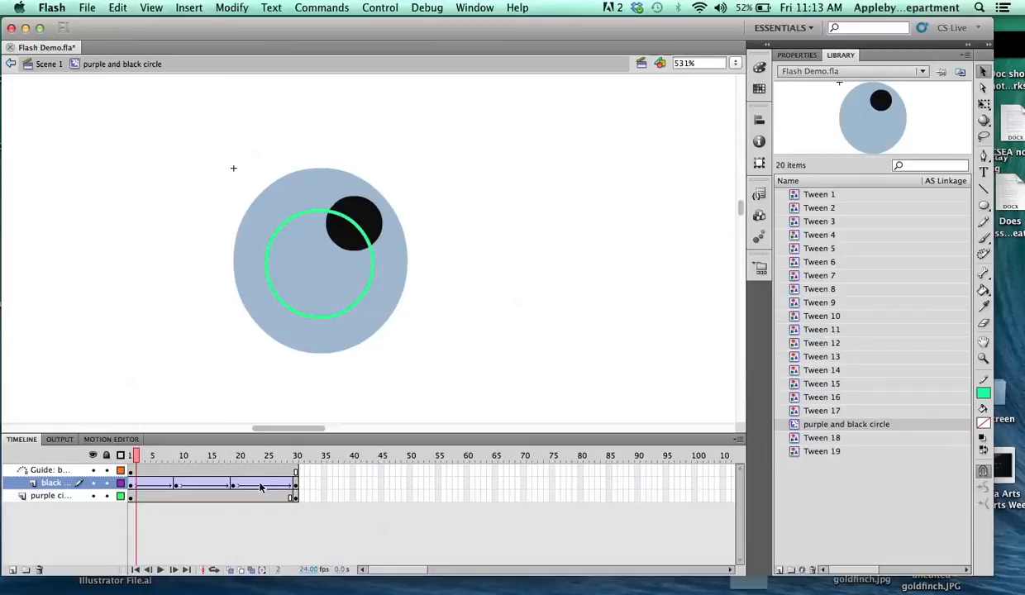
{"action": "left_click", "coordinate": [160, 570]}
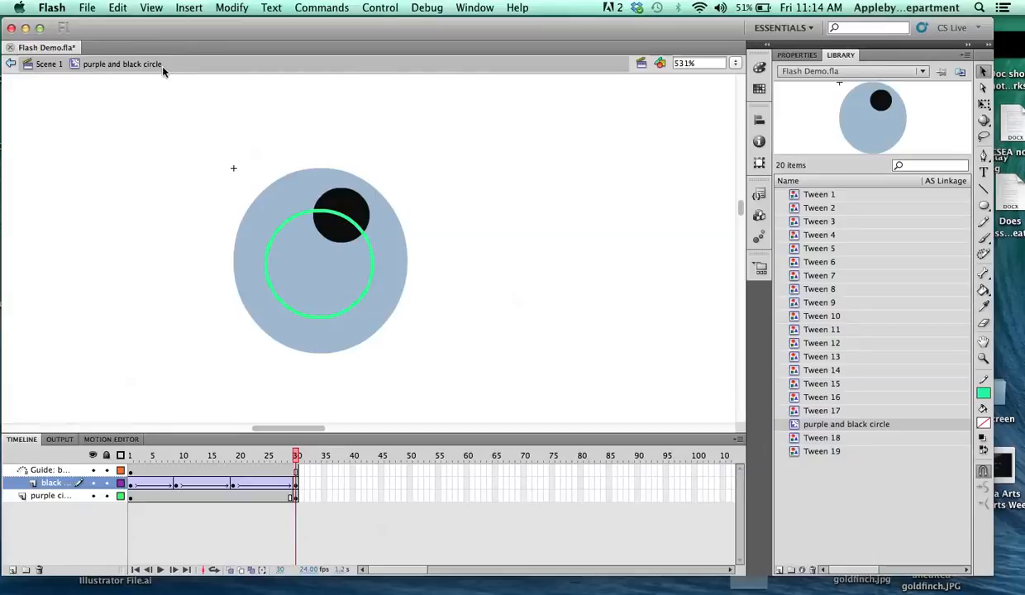
Step: Place the "purple and black circle" movie clip over the light blue circle on a new layer in Scene 1, and test the movie
{"action": "left_click", "coordinate": [45, 65]}
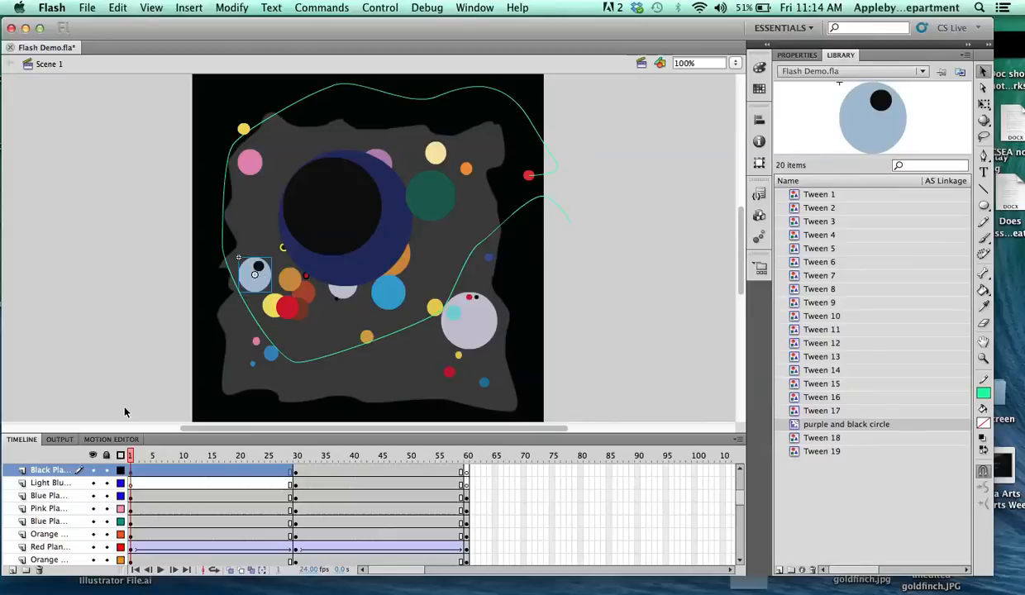
{"action": "left_click", "coordinate": [11, 570]}
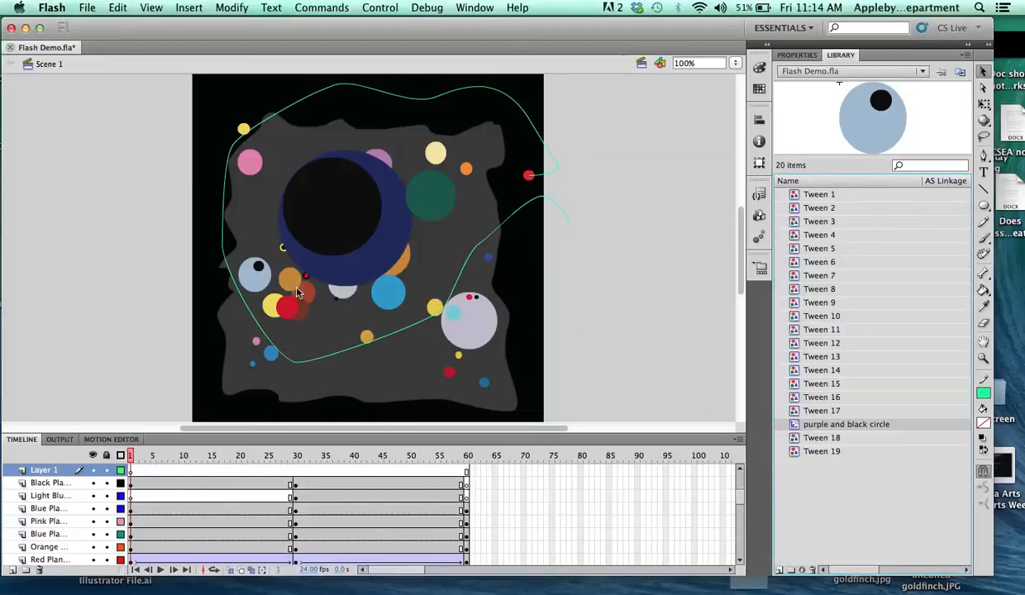
{"action": "left_click", "coordinate": [253, 280]}
{"action": "left_click_drag", "start_coordinate": [254, 278], "coordinate": [255, 281]}
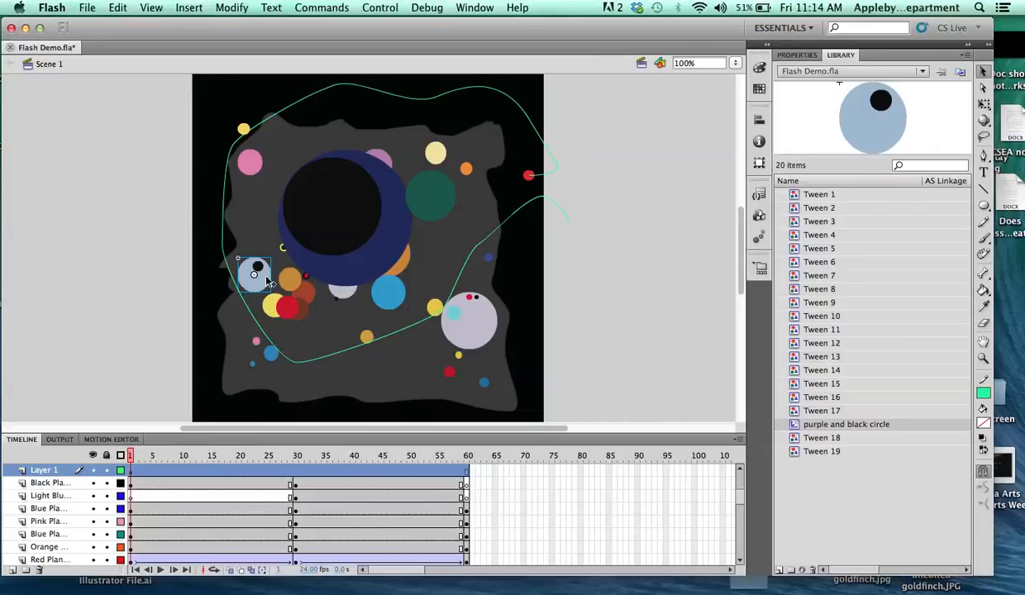
{"action": "key", "text": "super+Return"}
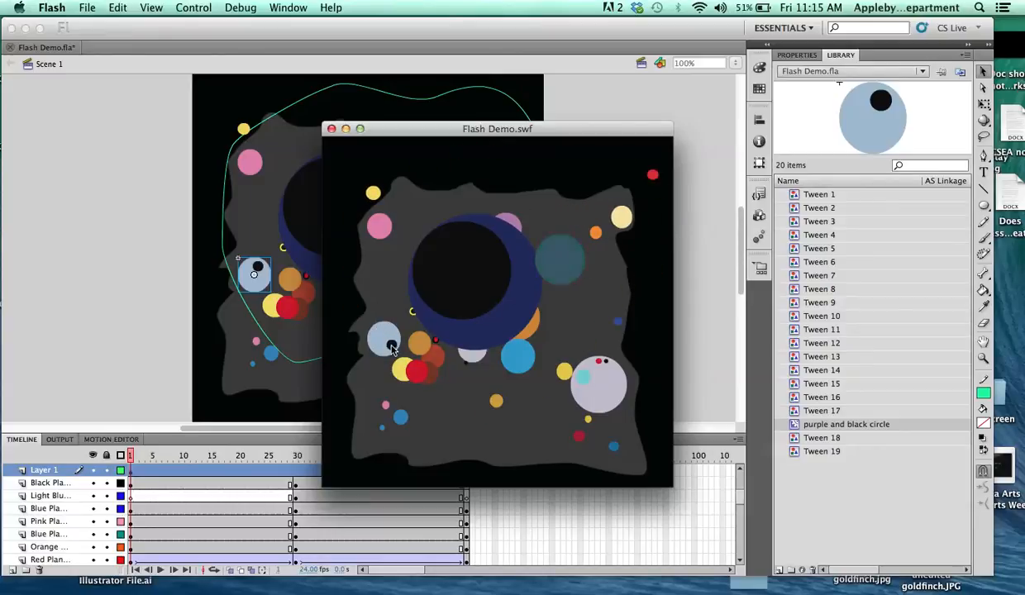
{"action": "left_click", "coordinate": [331, 130]}
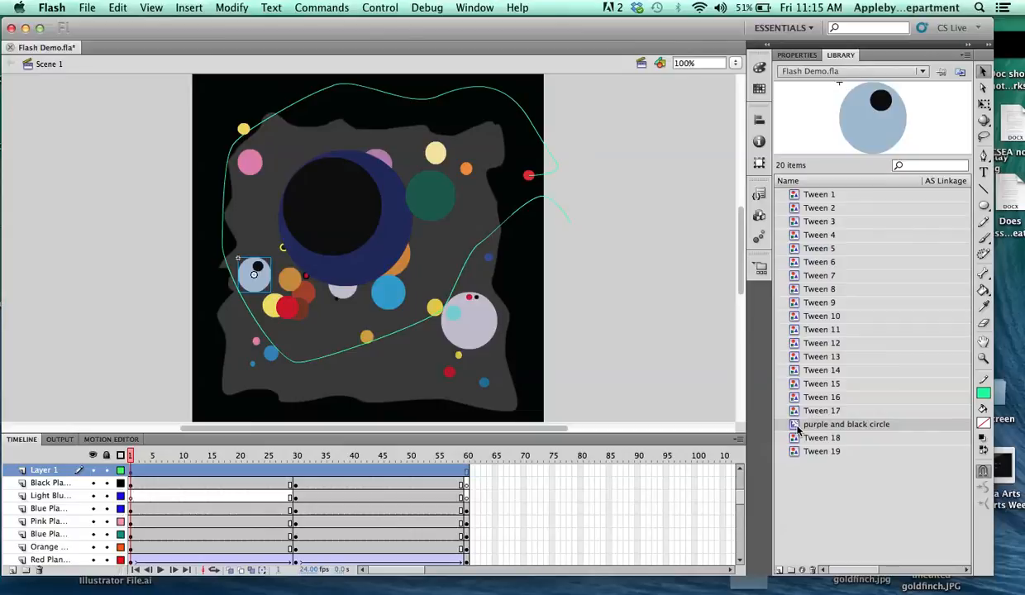
Step: Add two more "purple and black circle" instances, one near the bottom and one below the dark green circle, and enlarge the upper one
{"action": "left_click_drag", "start_coordinate": [798, 428], "coordinate": [366, 370]}
{"action": "left_click_drag", "start_coordinate": [799, 427], "coordinate": [453, 248]}
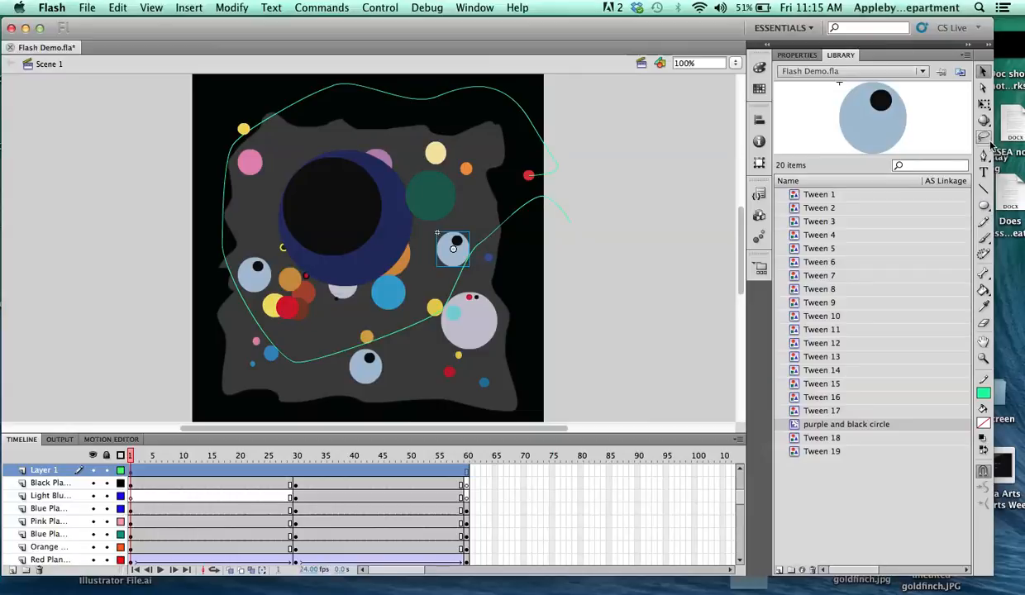
{"action": "key", "text": "q"}
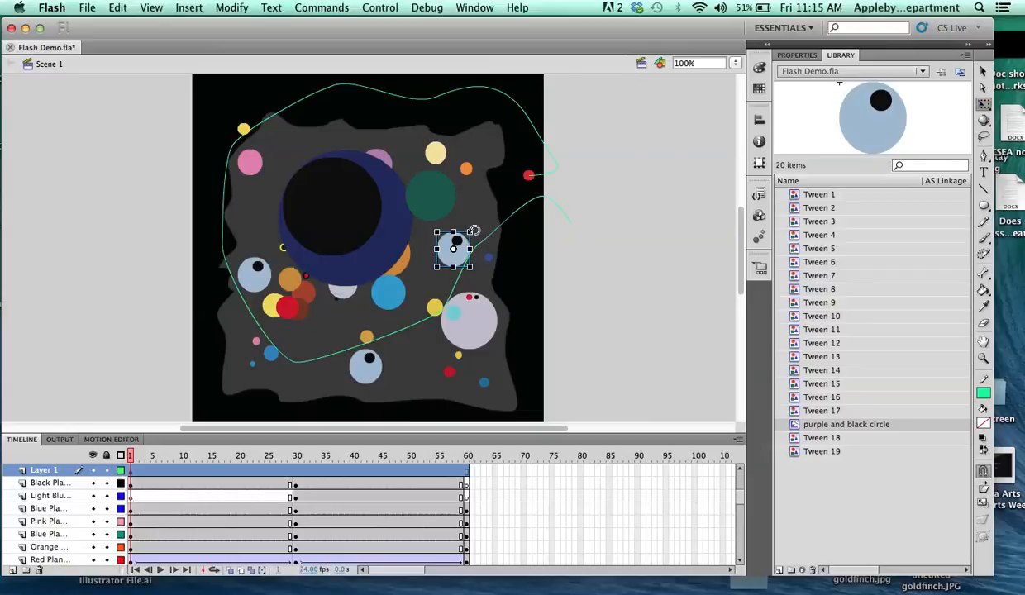
{"action": "left_click_drag", "start_coordinate": [471, 234], "coordinate": [478, 222]}
Step: Shrink and rotate the "purple and black circle" instance near the bottom of the artwork, and test the movie
{"action": "left_click", "coordinate": [374, 379]}
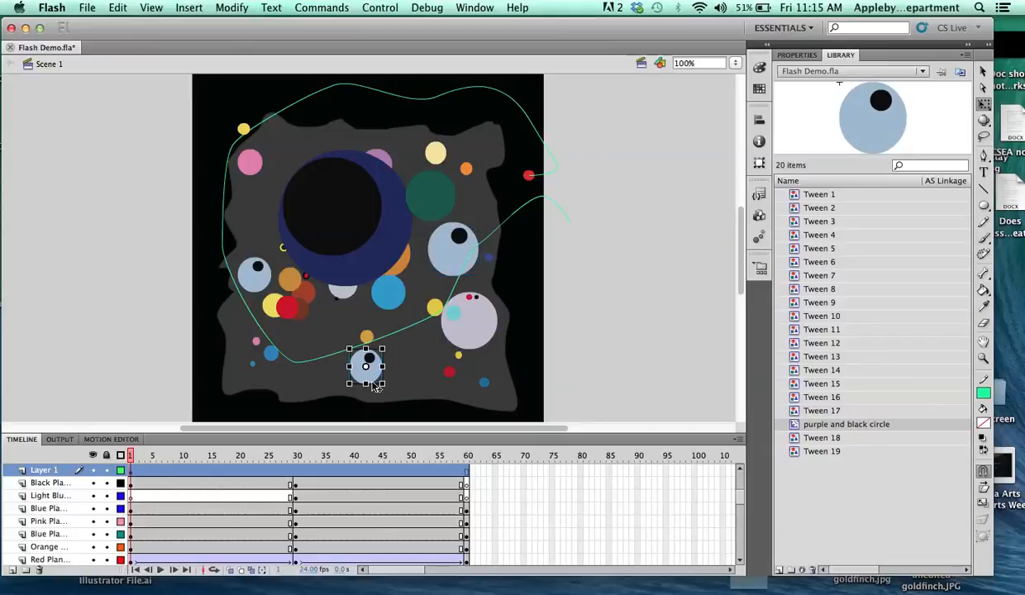
{"action": "left_click_drag", "start_coordinate": [381, 382], "coordinate": [390, 339]}
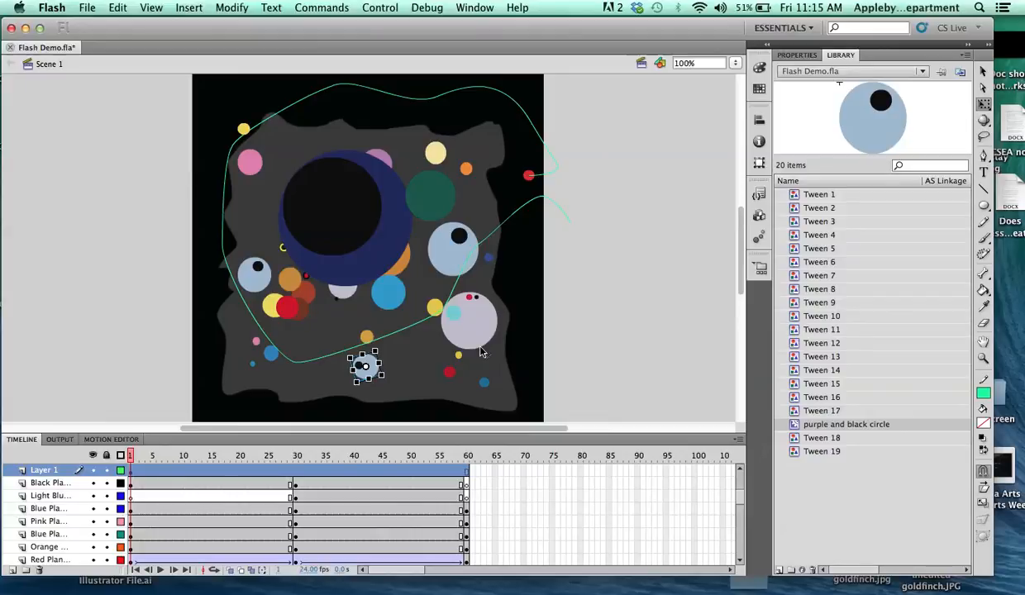
{"action": "key", "text": "super+Return"}
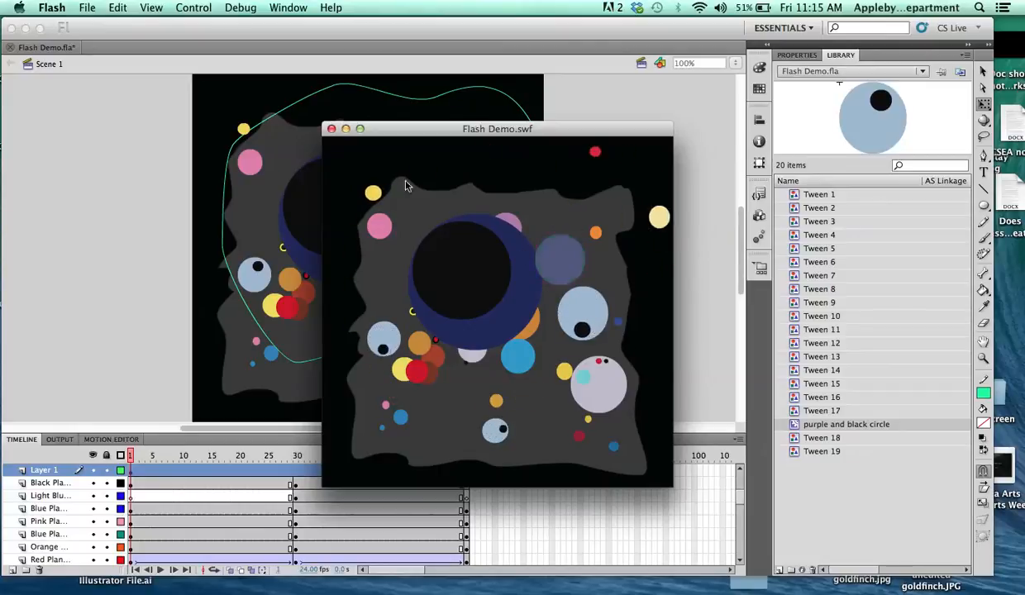
{"action": "left_click", "coordinate": [332, 129]}
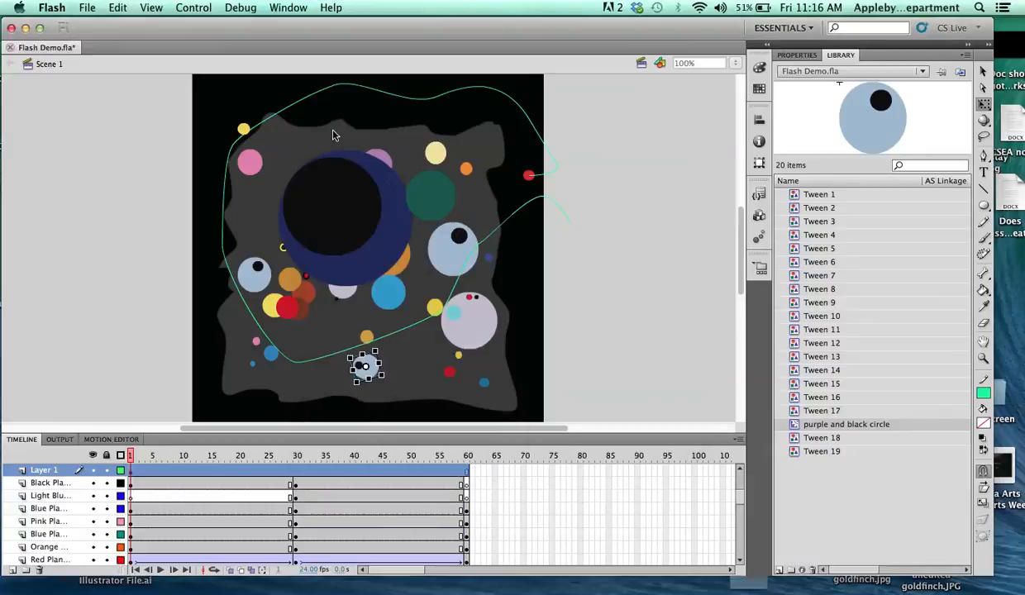